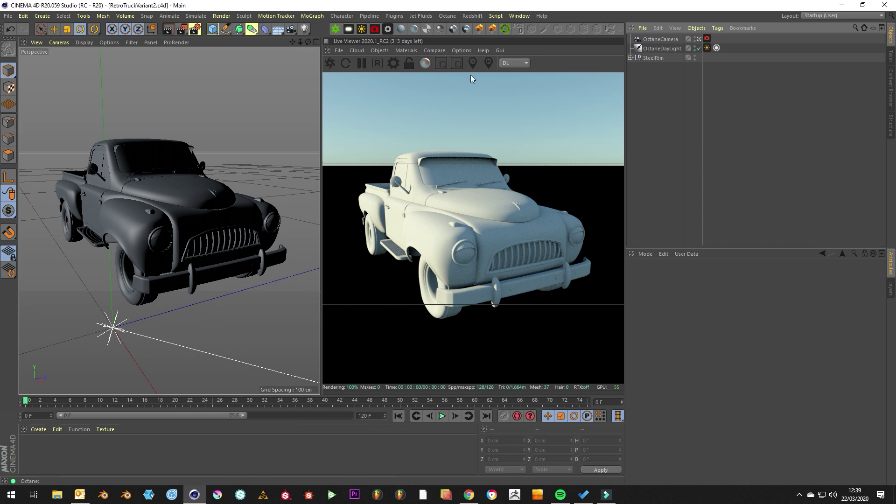
Create an Octane Metallic material and apply it to the truck body.
left_click(439, 29)
left_click_drag(34, 447, 181, 206)
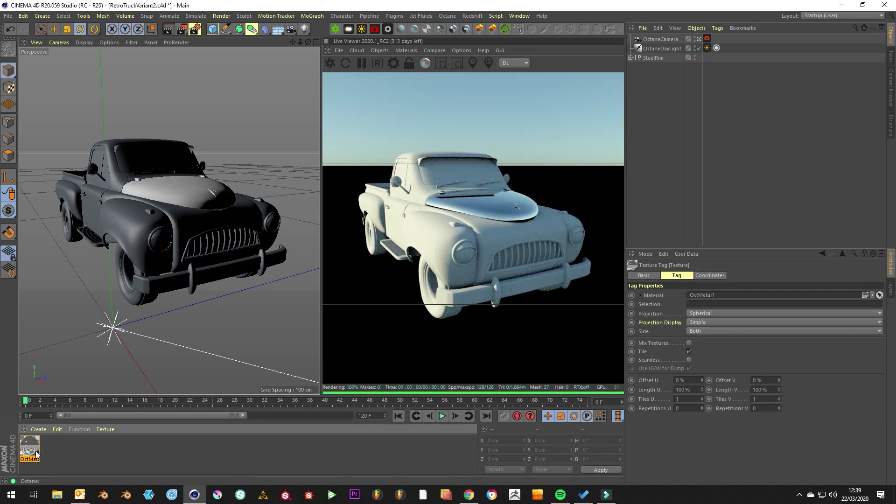
left_click_drag(29, 447, 138, 235)
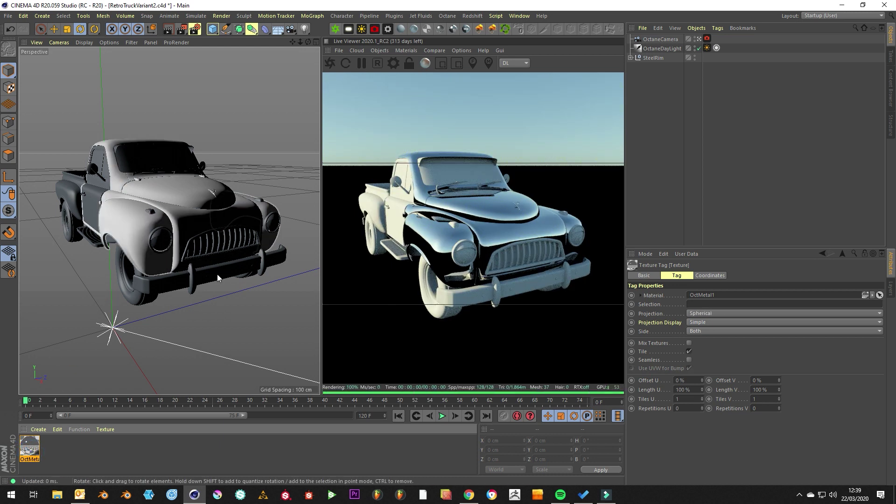
Set OctMetal1's roughness to about 0.1 in the Material Editor.
double_click(35, 459)
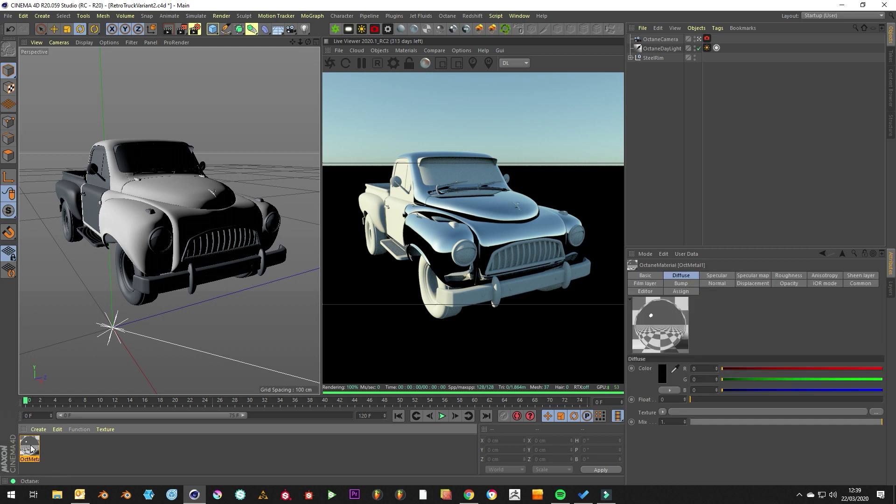
left_click(175, 215)
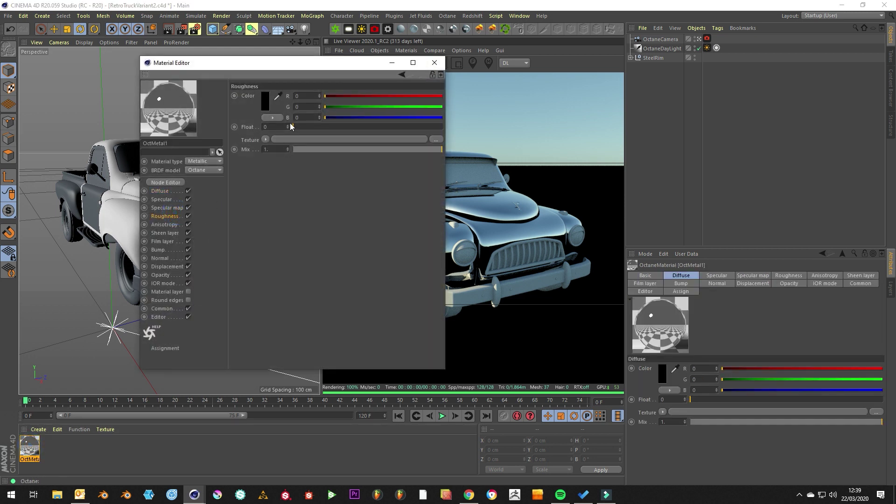
double_click(279, 127)
type("0.02")
key("Return")
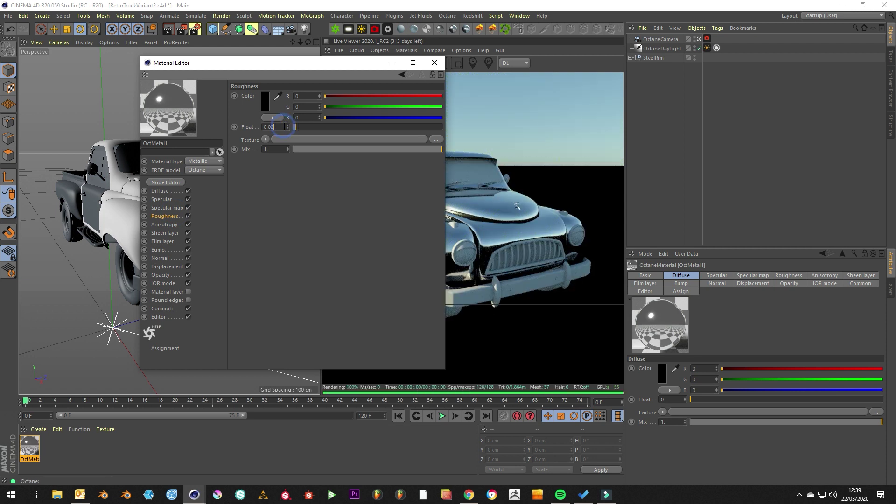
left_click_drag(287, 127, 311, 130)
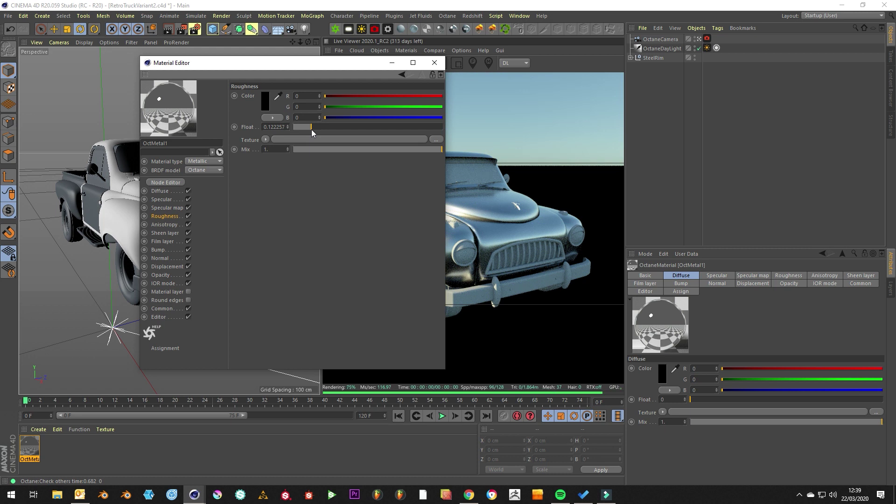
left_click(308, 126)
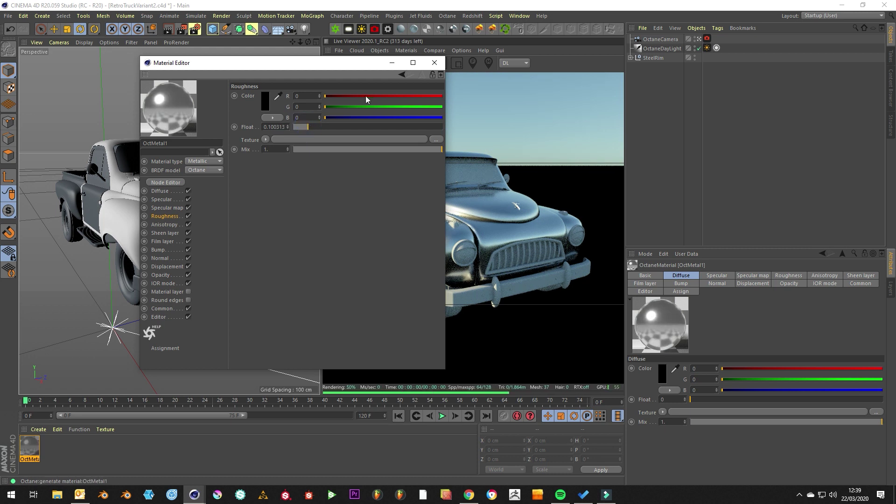
left_click(433, 63)
left_click(225, 454)
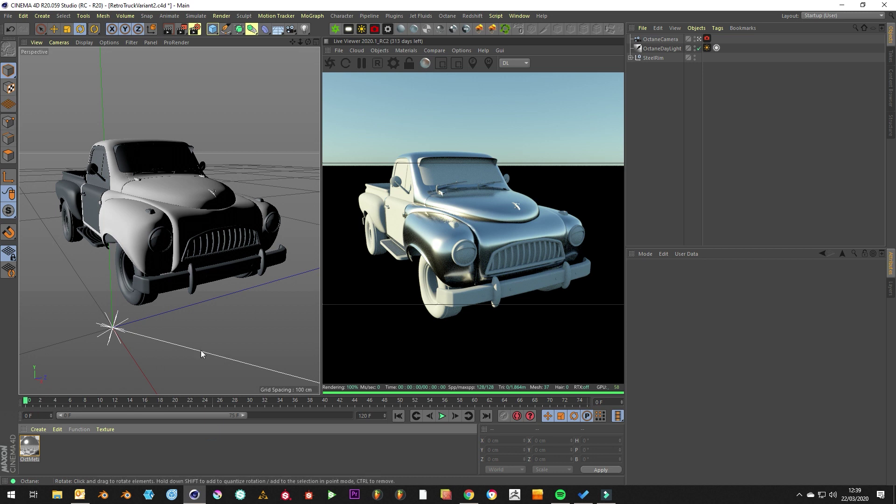
Create an Octane Glossy material, apply it to the truck body, and move the Node Editor aside.
left_click(415, 31)
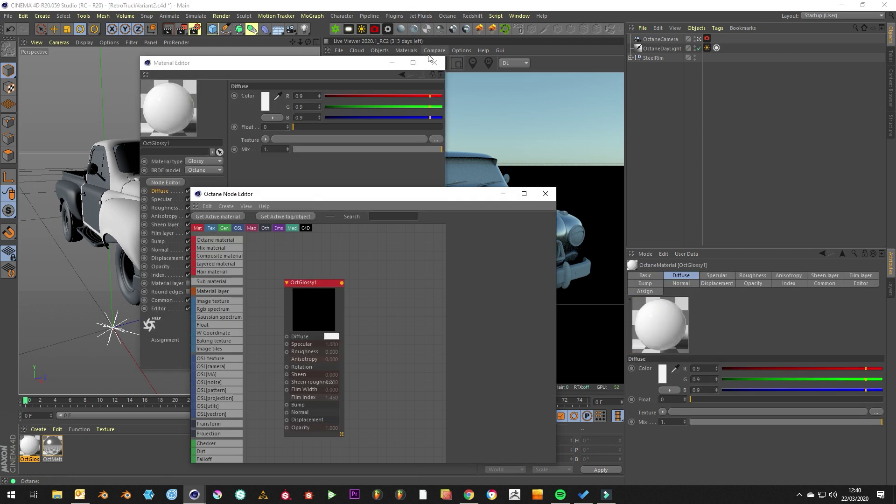
left_click(392, 64)
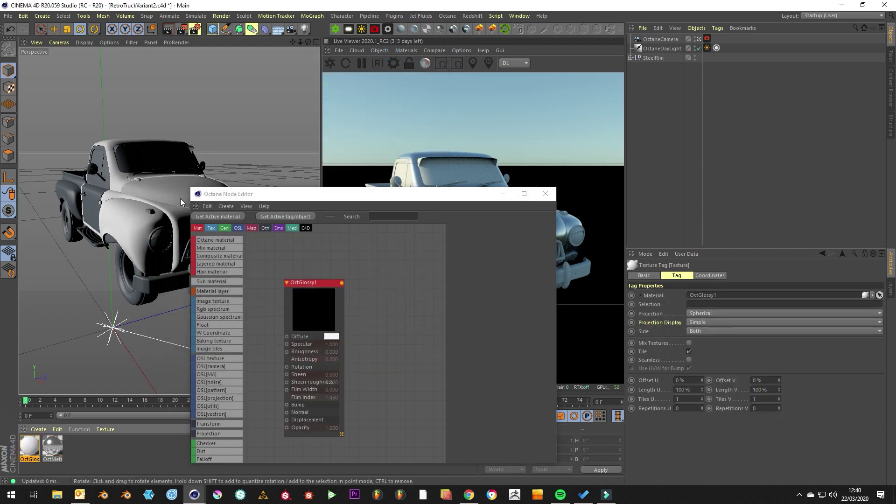
left_click(30, 449)
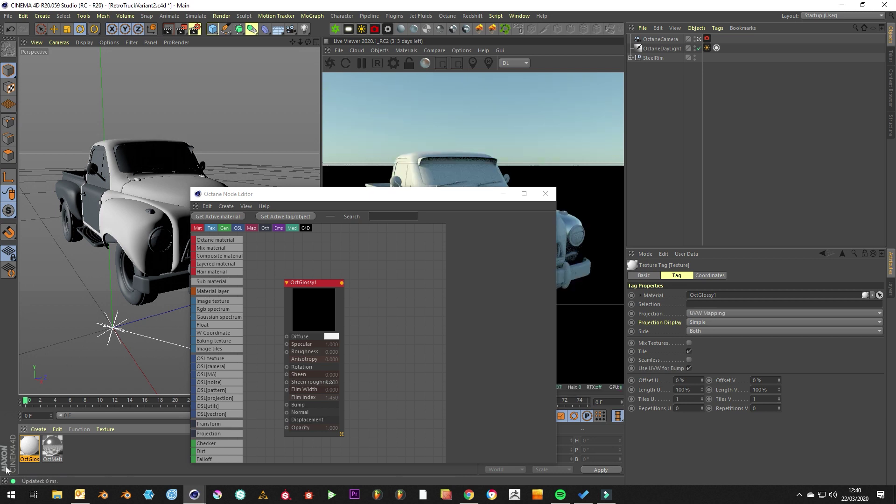
left_click_drag(270, 199, 106, 164)
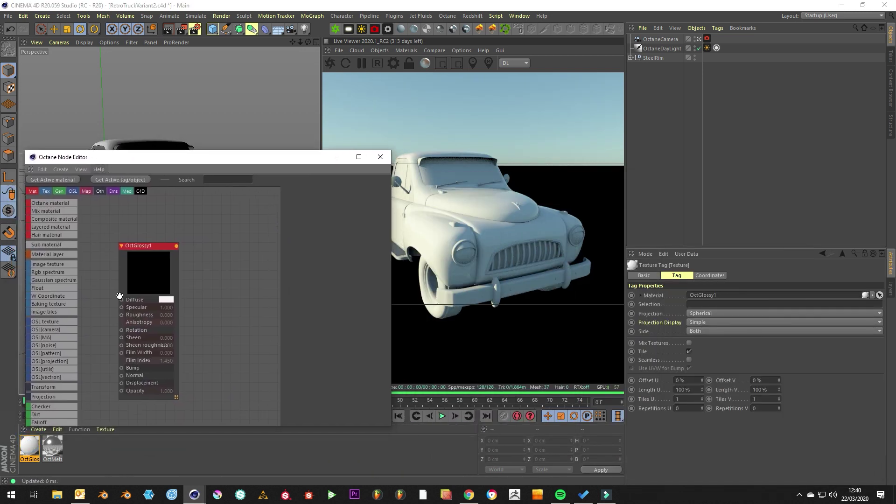
Set OctGlossy1's roughness to 0.02 and index to about 1.53.
left_click(141, 279)
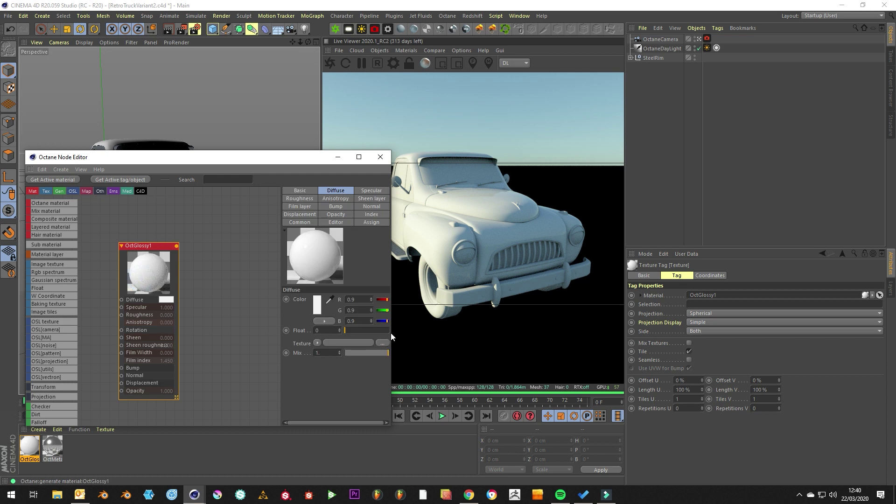
left_click_drag(281, 398, 194, 398)
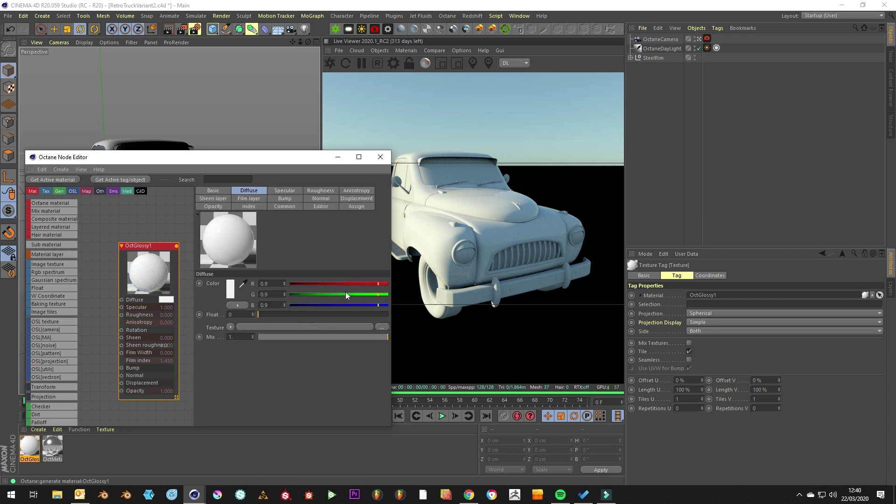
left_click_drag(346, 294, 381, 283)
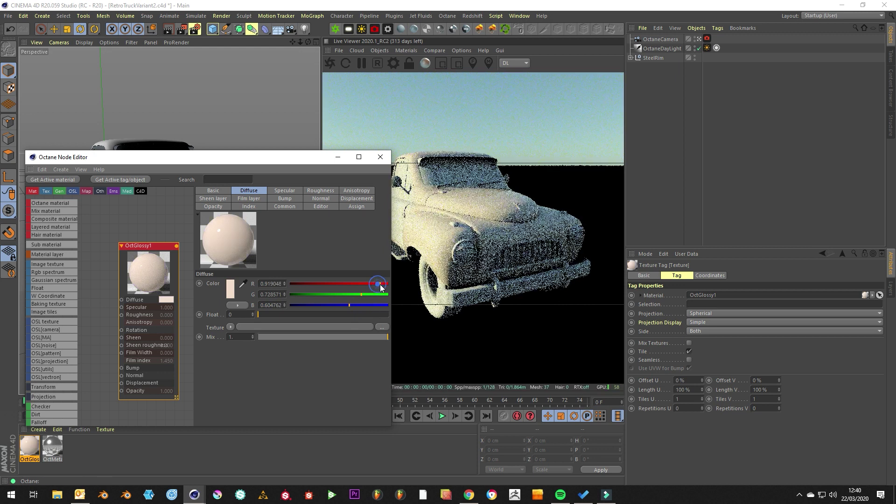
left_click(283, 190)
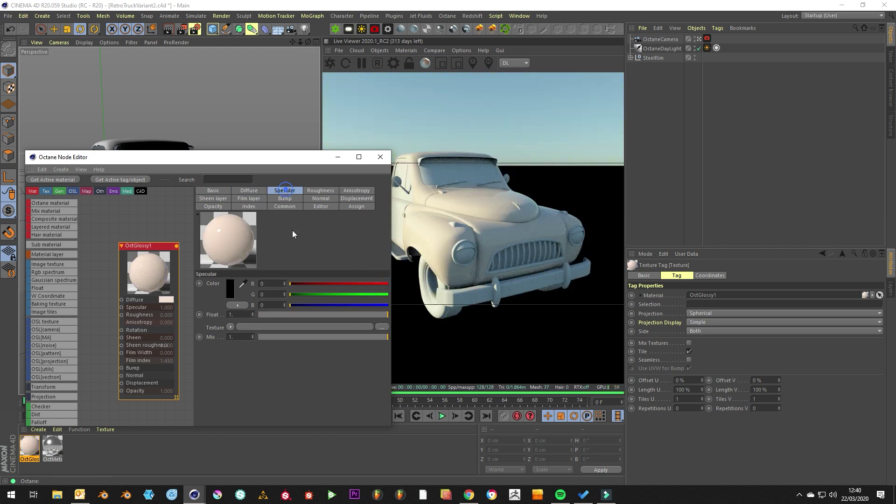
left_click(320, 191)
left_click_drag(252, 316, 250, 309)
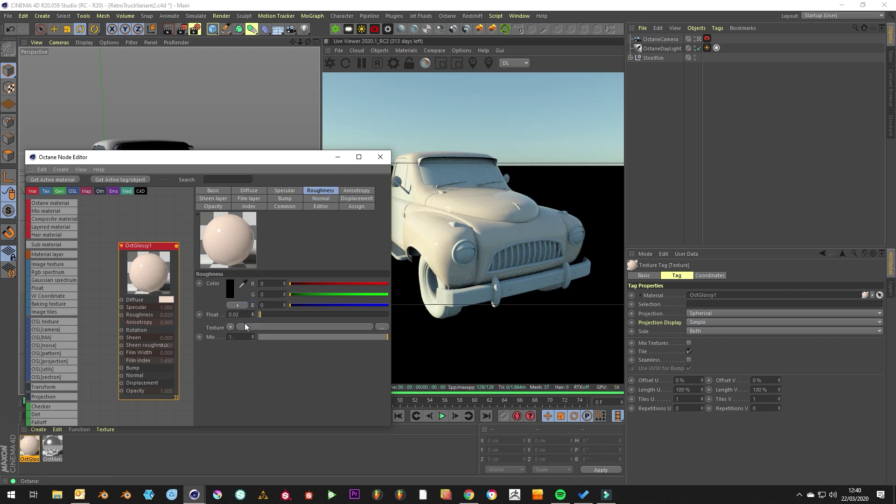
left_click(258, 207)
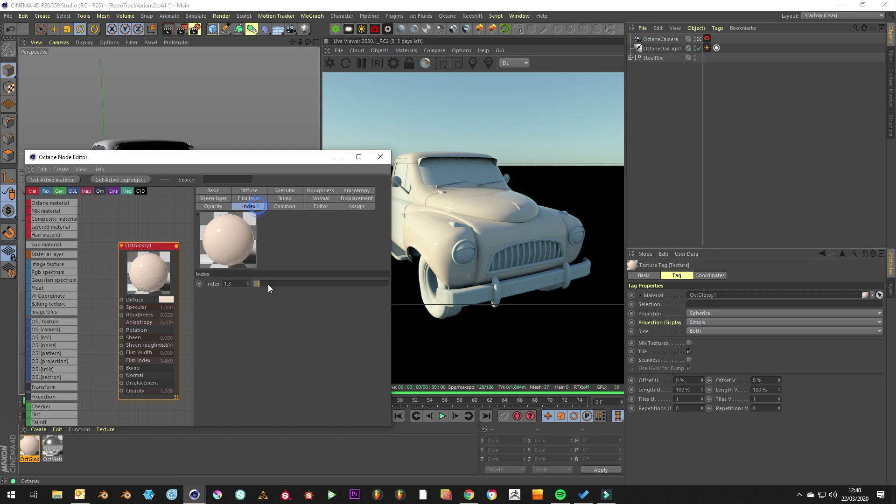
left_click(264, 284)
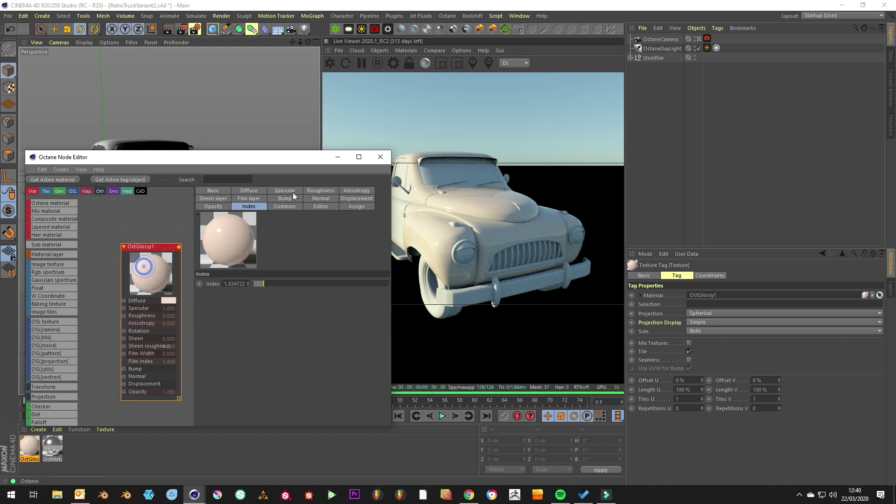
Make the diffuse colour deep red: R 0.67, G 0.02, B 0.03.
left_click(249, 191)
left_click_drag(338, 296, 292, 304)
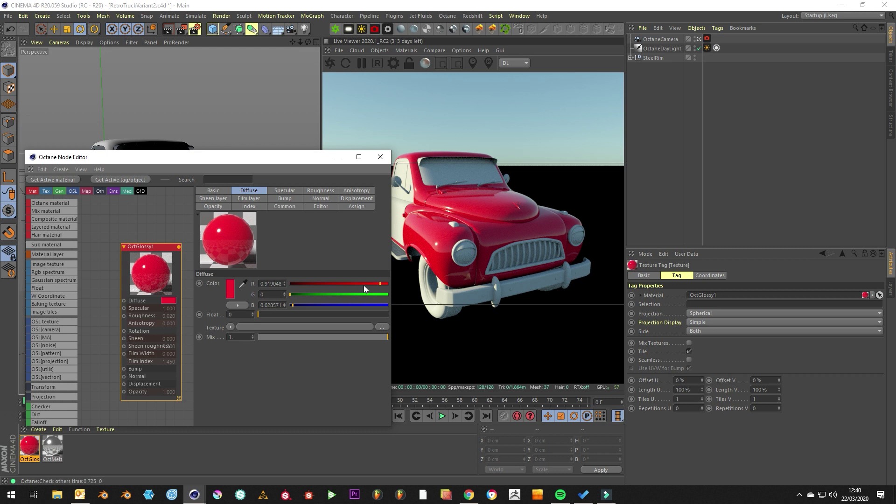
left_click_drag(385, 282, 355, 285)
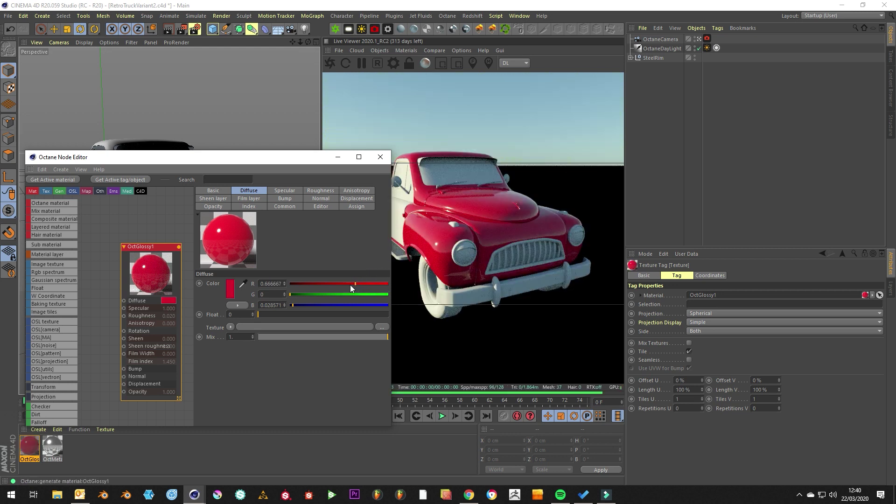
left_click_drag(295, 293, 292, 295)
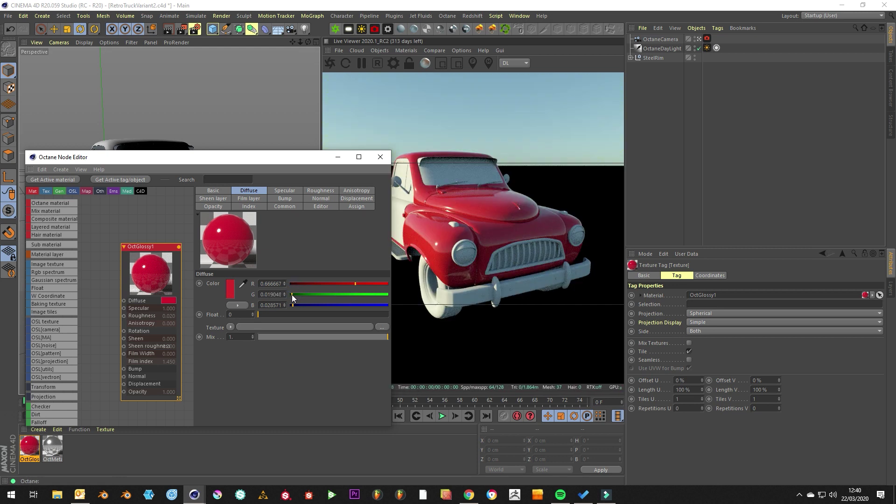
Create an Octane Mix material and open OctMix1 in the Node Editor.
left_click(380, 157)
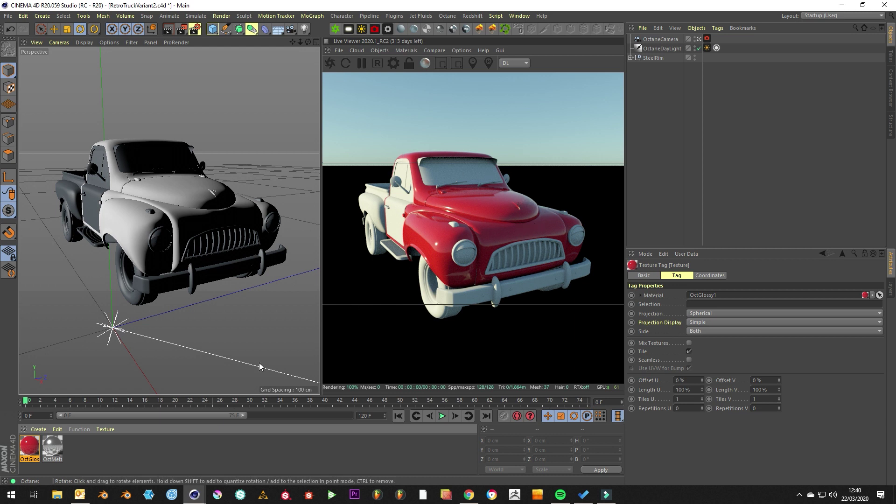
left_click(80, 456)
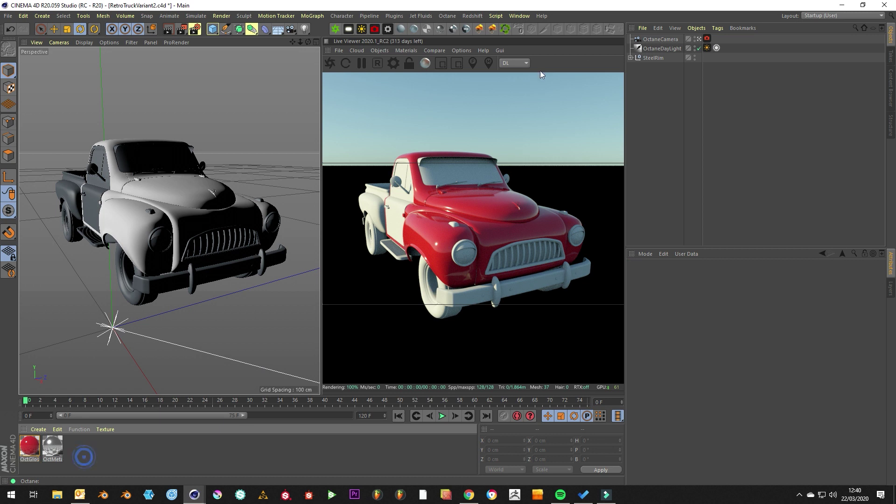
left_click(630, 57)
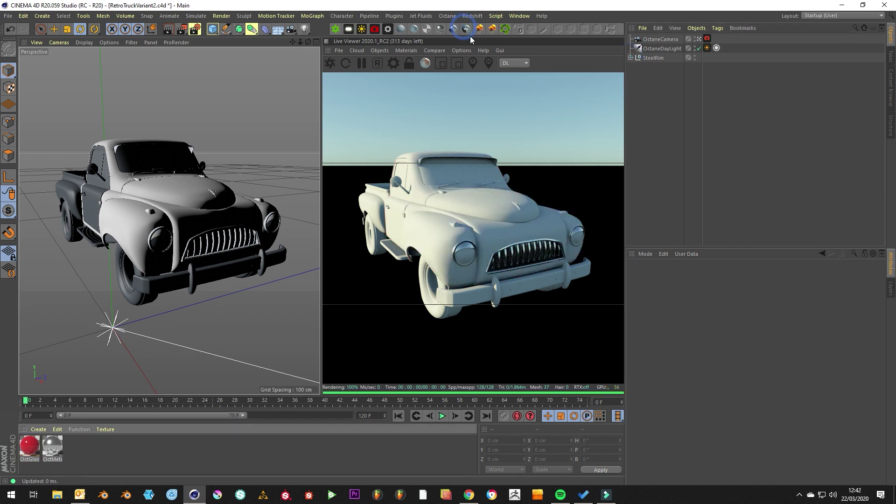
left_click(465, 30)
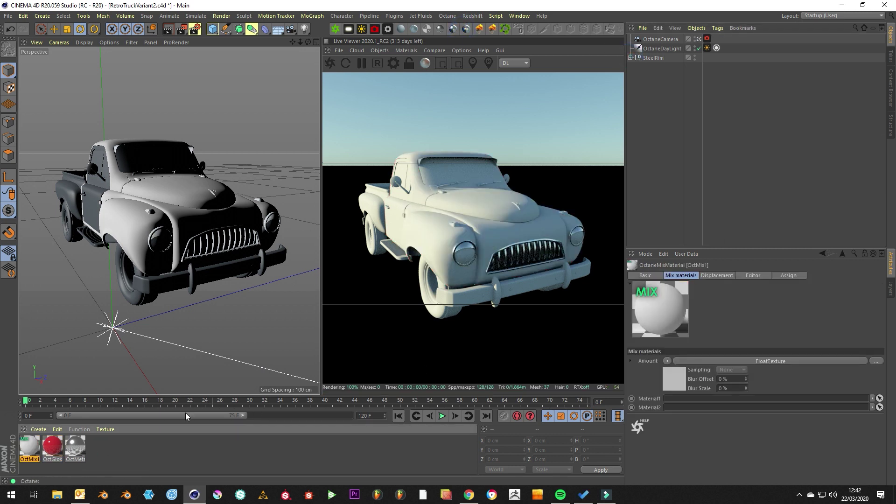
double_click(31, 444)
left_click(168, 169)
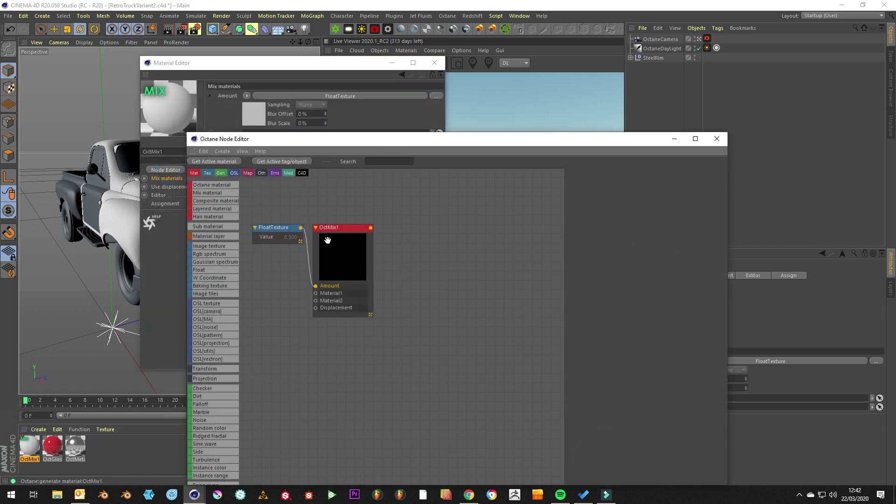
Add OctMetal1 and OctGlossy1 as nodes beside the OctMix1 node.
left_click_drag(327, 239, 456, 240)
scroll(278, 342, "down", 3)
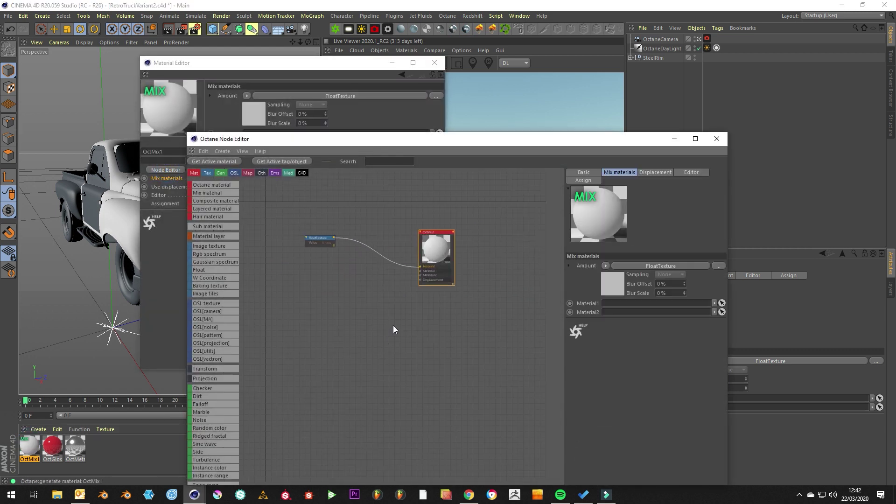
middle_click_drag(393, 329, 423, 300)
left_click_drag(68, 450, 373, 303)
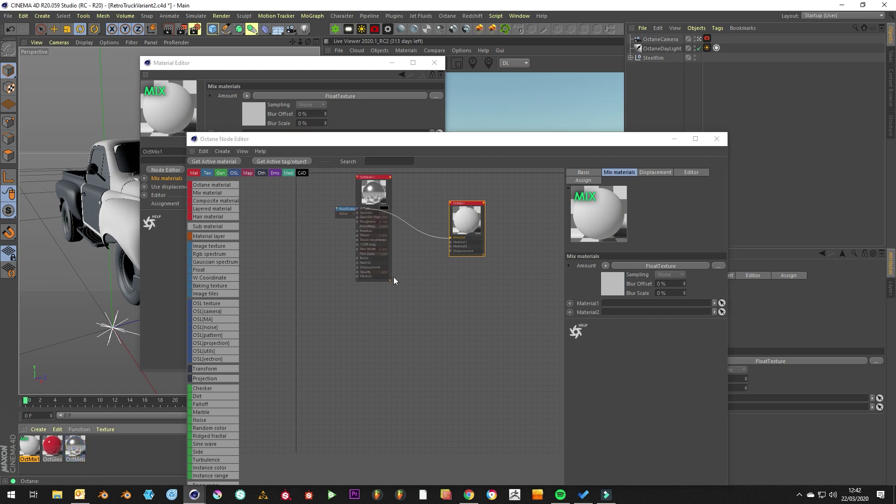
left_click_drag(388, 176, 450, 246)
left_click_drag(74, 455, 65, 441)
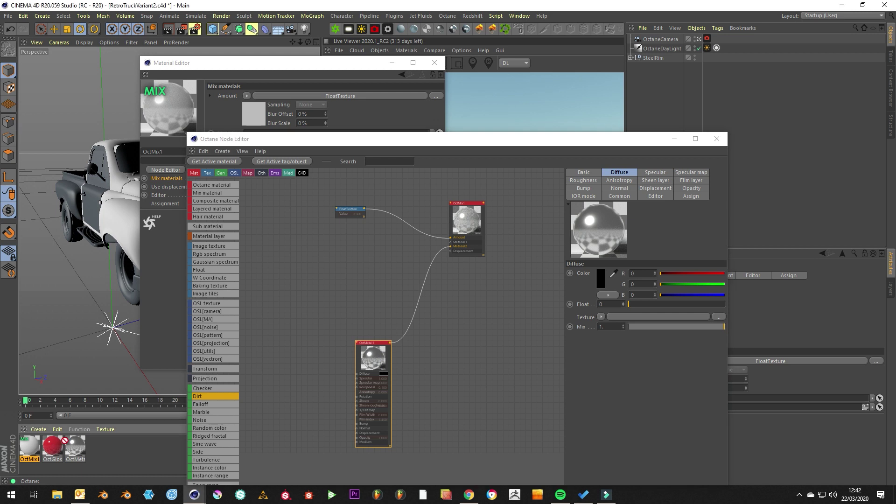
left_click_drag(314, 296, 313, 296)
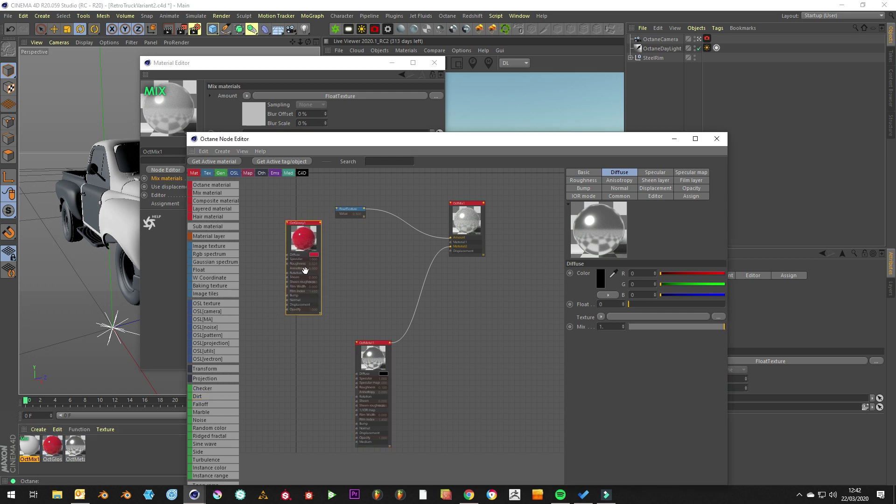
left_click_drag(318, 211, 451, 242)
Replace the mix's FloatTexture node with a Dirt node driving the amount.
left_click(353, 214)
key("Delete")
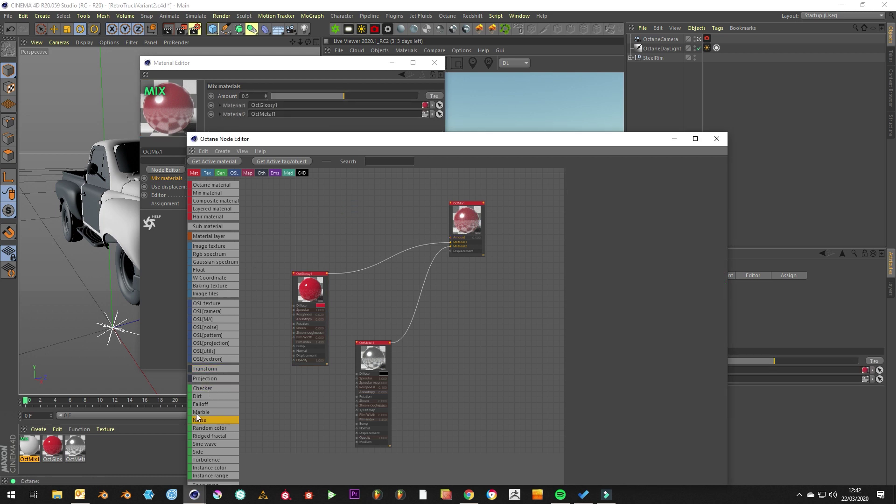
left_click_drag(212, 398, 450, 238)
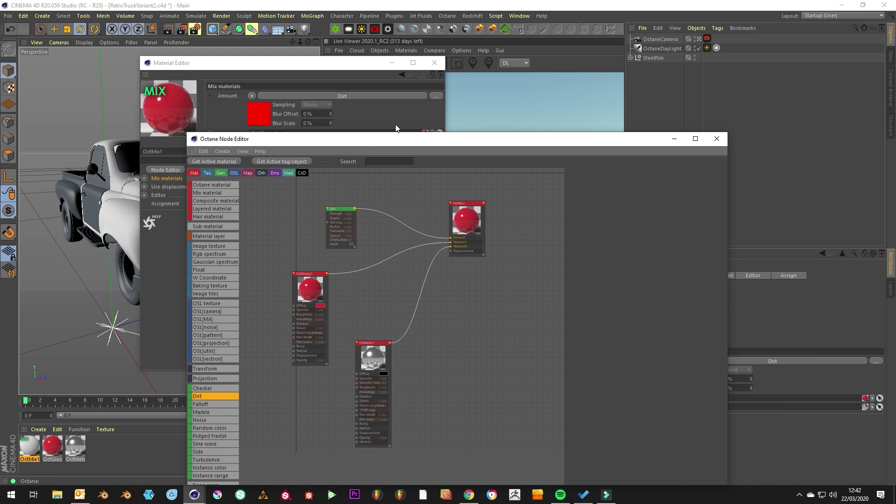
Apply OctMix1 to the truck body.
left_click_drag(386, 140, 311, 97)
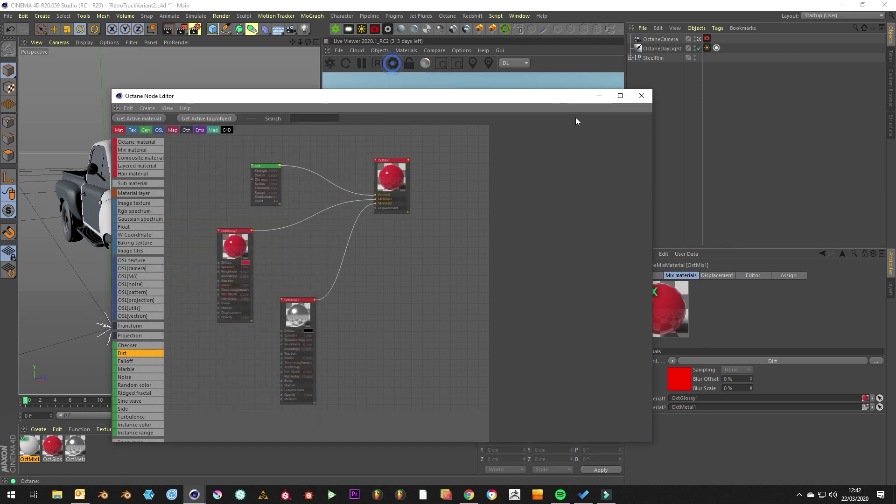
left_click_drag(652, 173, 510, 174)
left_click_drag(326, 95, 491, 106)
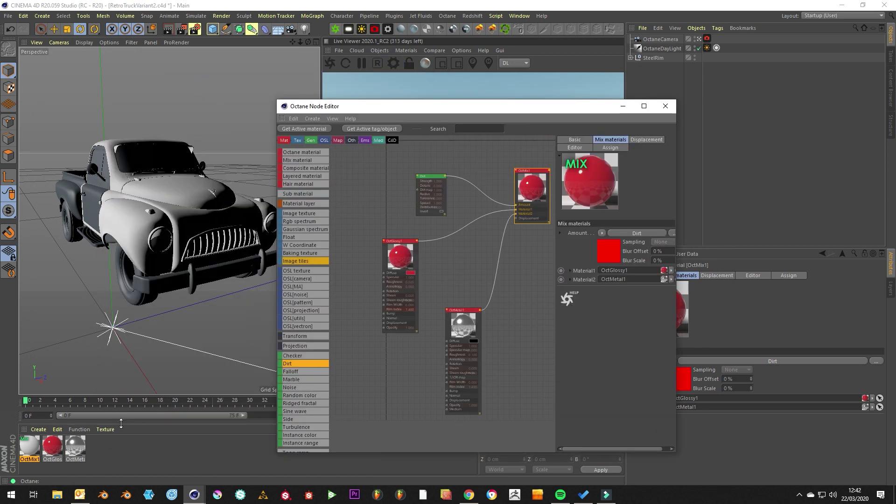
left_click_drag(112, 341, 158, 273)
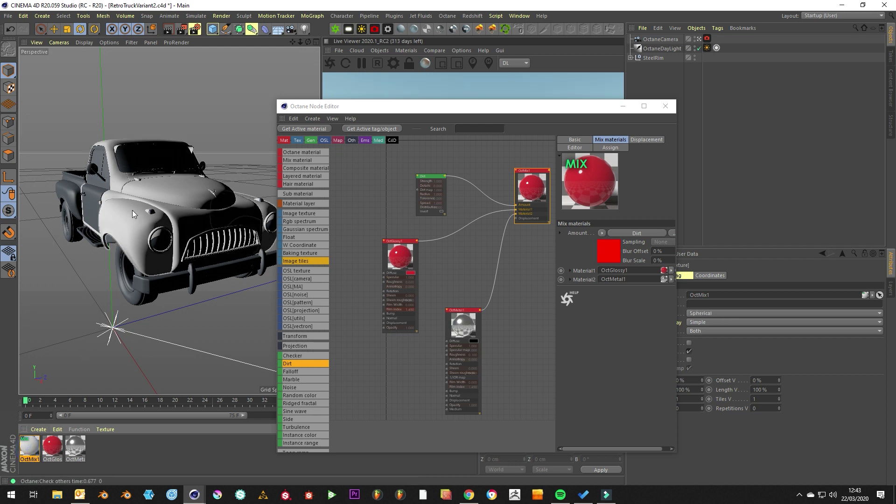
left_click_drag(21, 446, 77, 208)
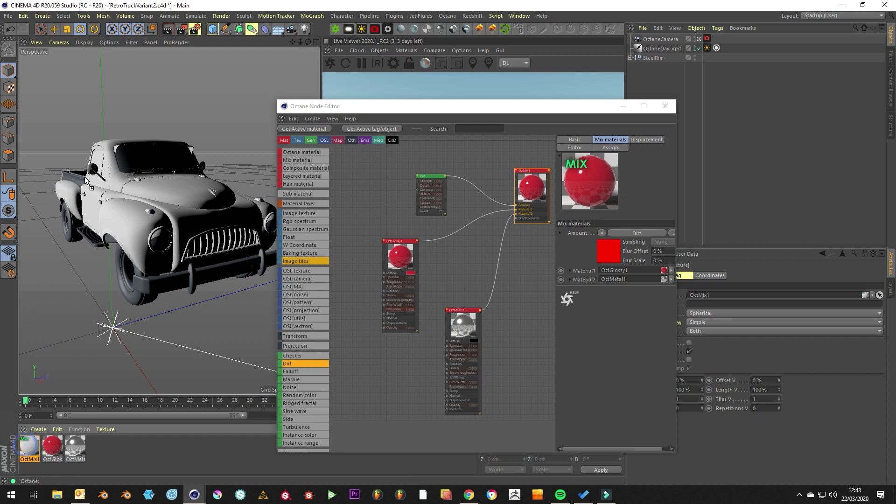
Save the project file.
left_click(8, 16)
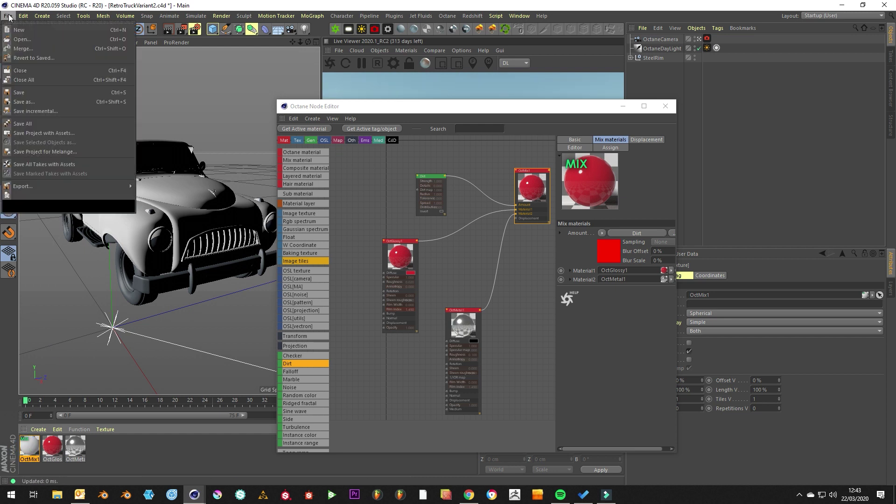
left_click(18, 92)
left_click_drag(429, 106, 142, 78)
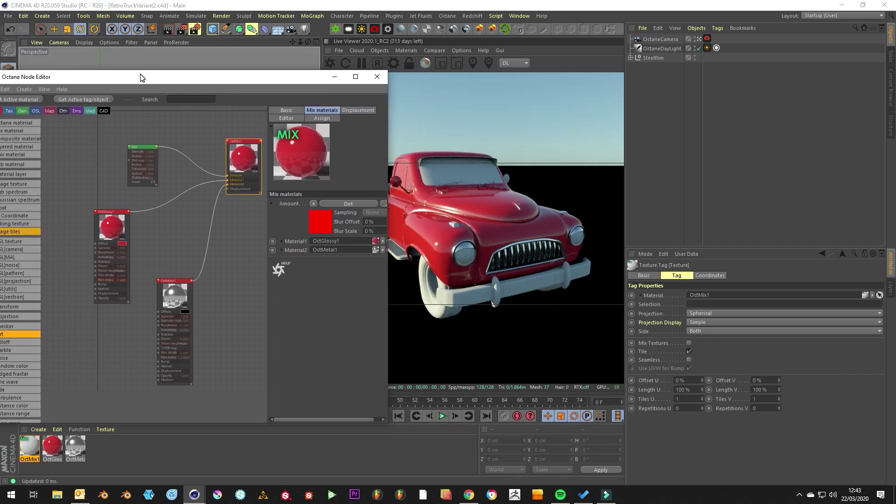
Set the Dirt node to Strength 10, Details about 0.66 and Radius 5.337 cm.
left_click(139, 152)
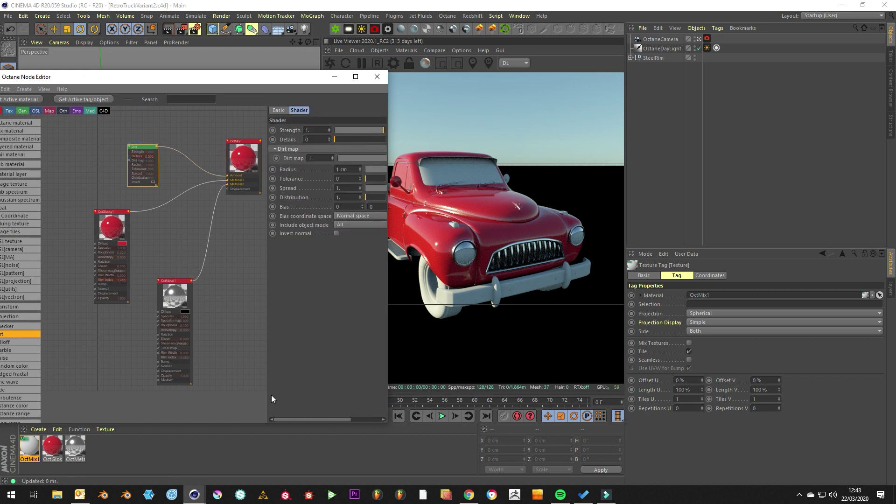
left_click_drag(345, 129, 419, 120)
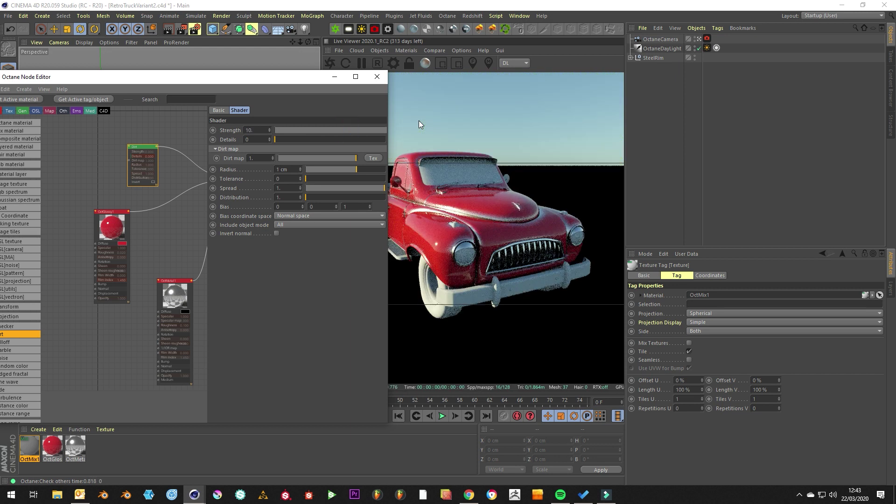
left_click_drag(294, 141, 365, 169)
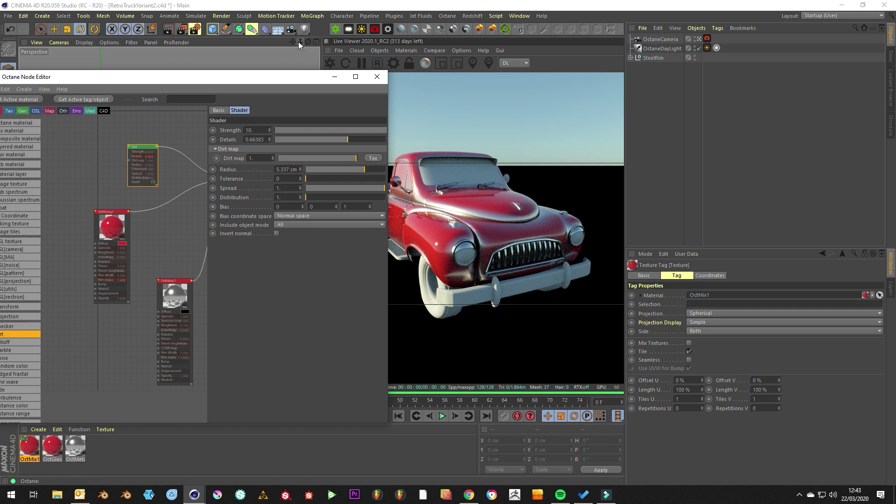
left_click_drag(299, 41, 326, 44)
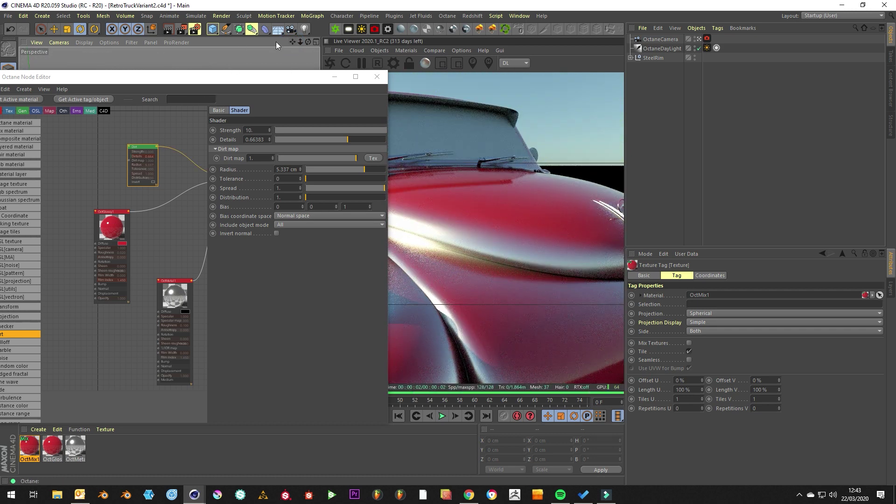
mouse_move(299, 41)
left_mouse_down()
mouse_move(271, 42)
mouse_move(303, 42)
left_mouse_up()
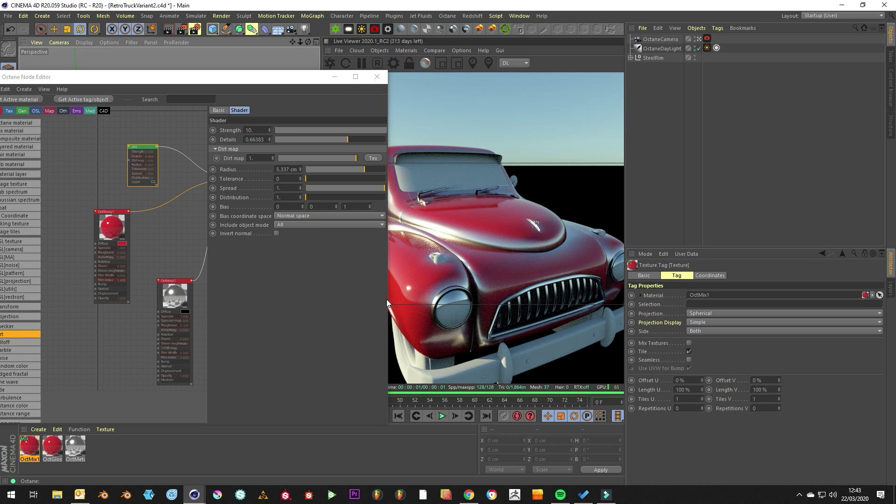
left_click_drag(387, 301, 479, 299)
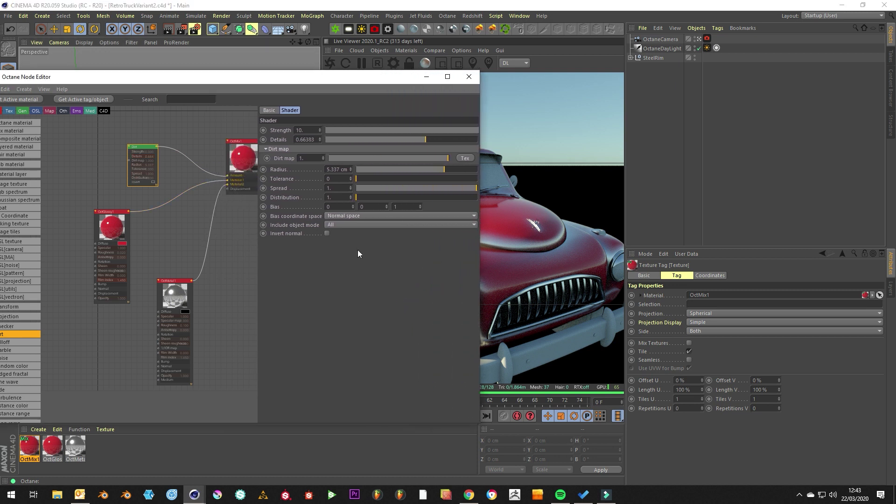
left_click_drag(144, 146, 168, 145)
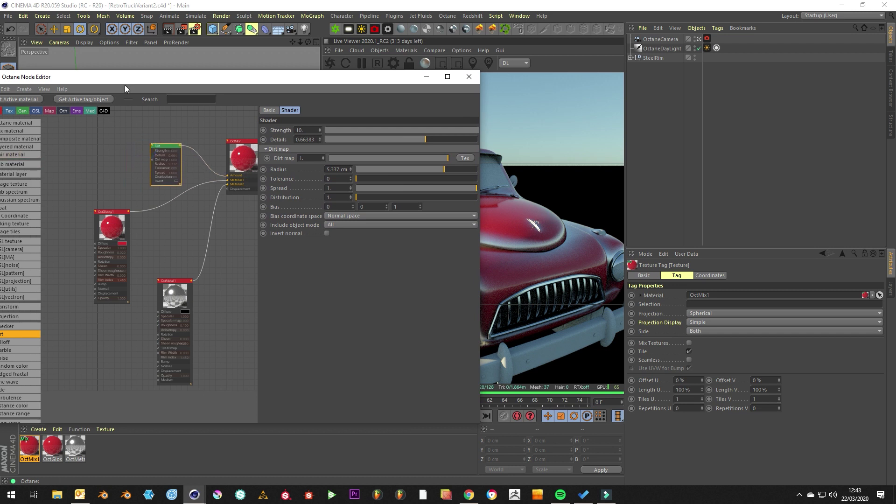
left_click_drag(124, 85, 223, 93)
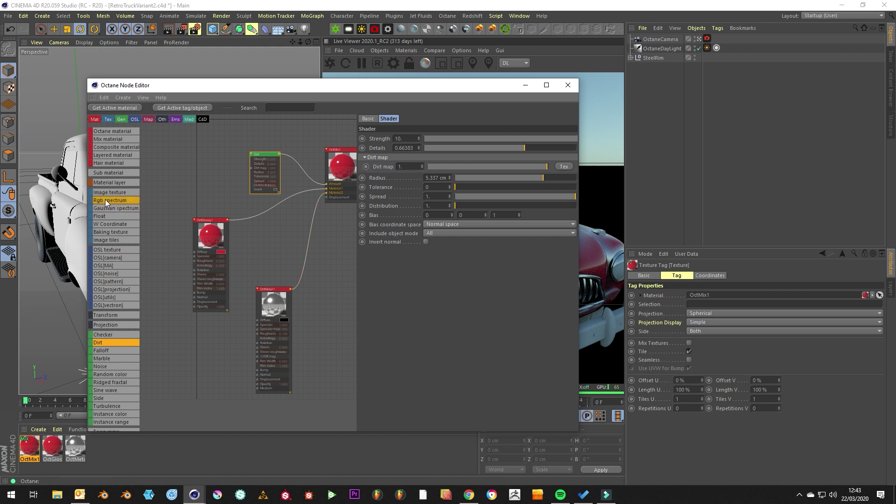
Add an image texture with slnoebac_8K_Roughness.jpg and feed it into the Dirt map.
left_click_drag(103, 193, 182, 170)
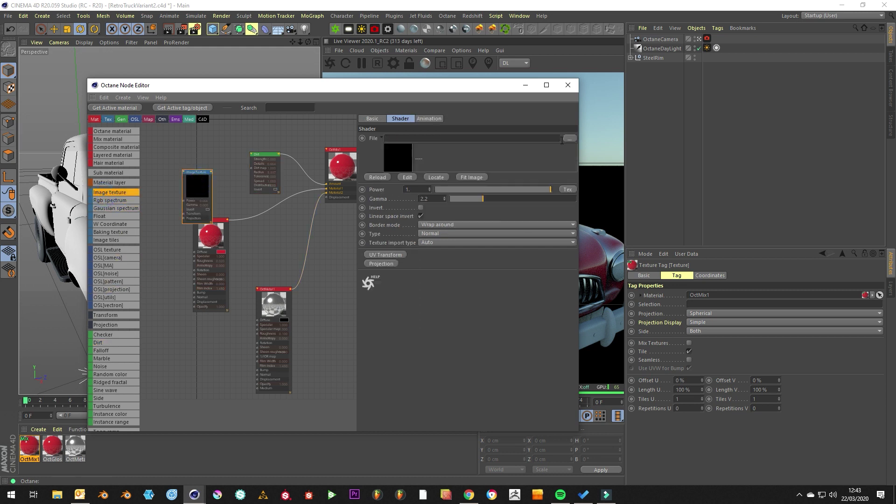
left_click(569, 138)
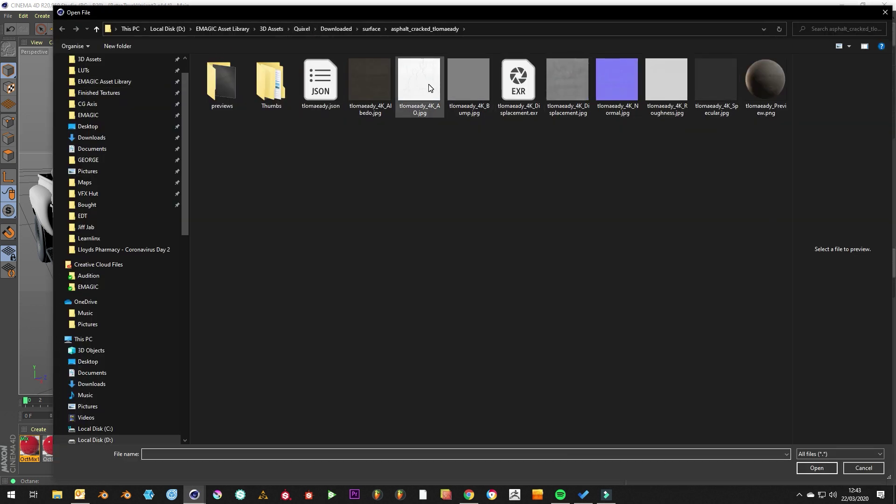
left_click(248, 102)
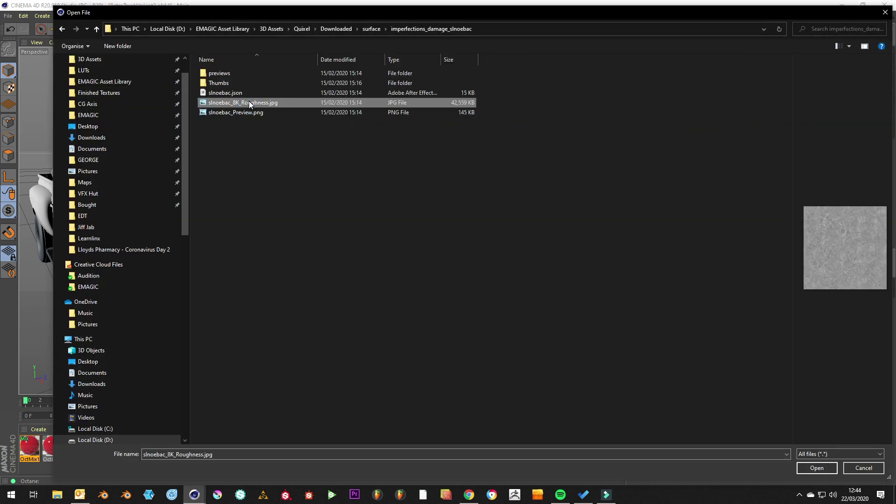
double_click(249, 103)
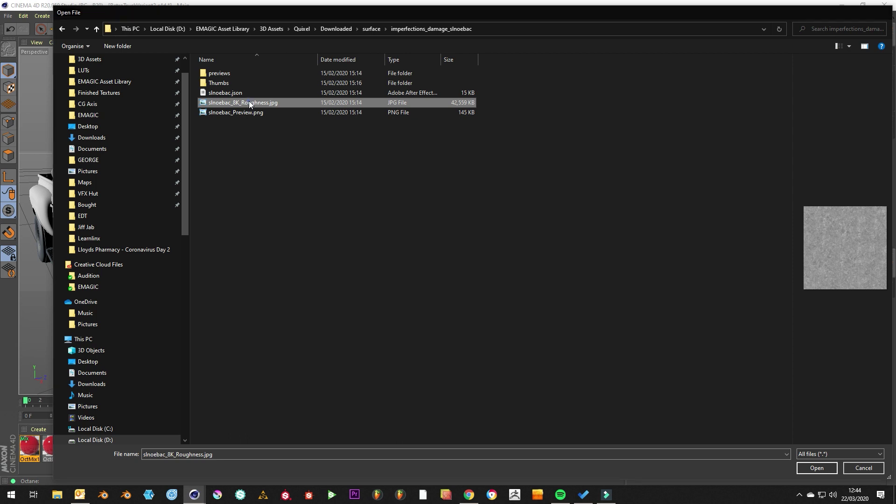
left_click(501, 278)
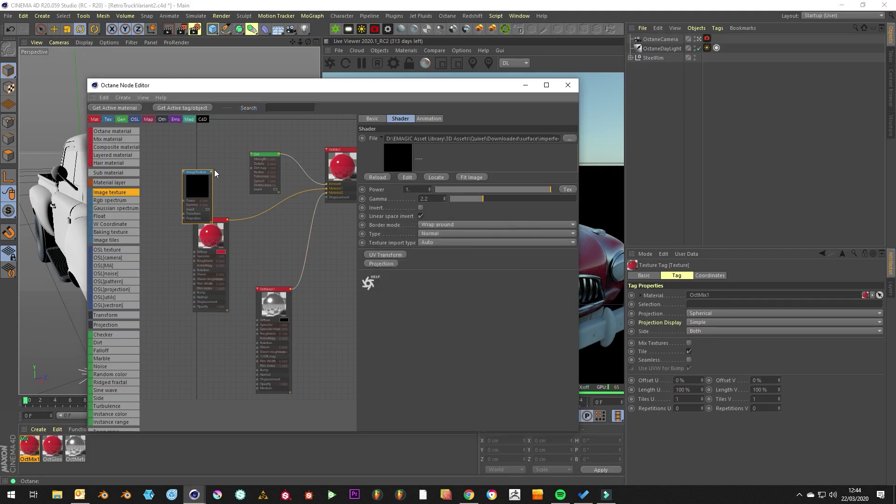
left_click_drag(213, 172, 251, 168)
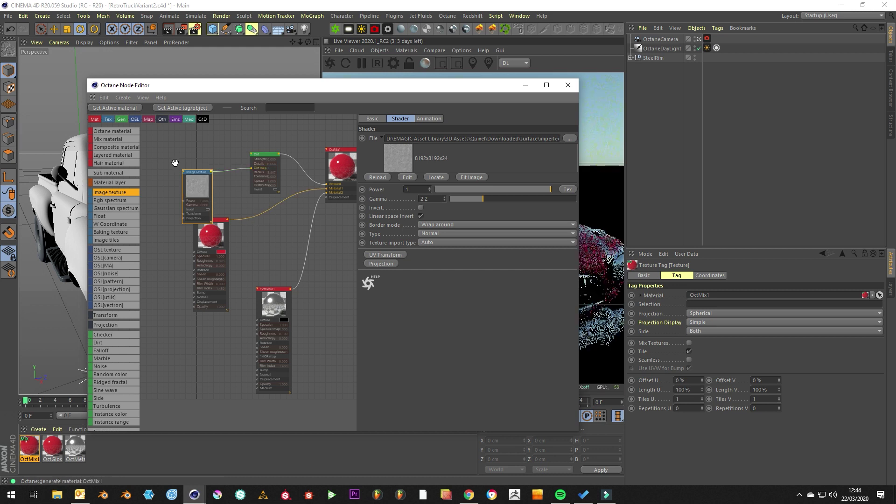
Save the scene file.
left_click(8, 16)
left_click(33, 89)
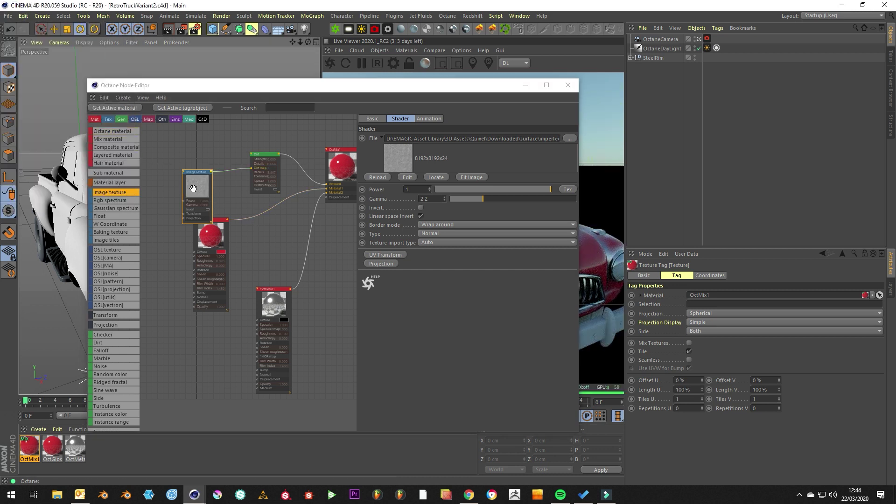
left_click_drag(208, 191, 180, 186)
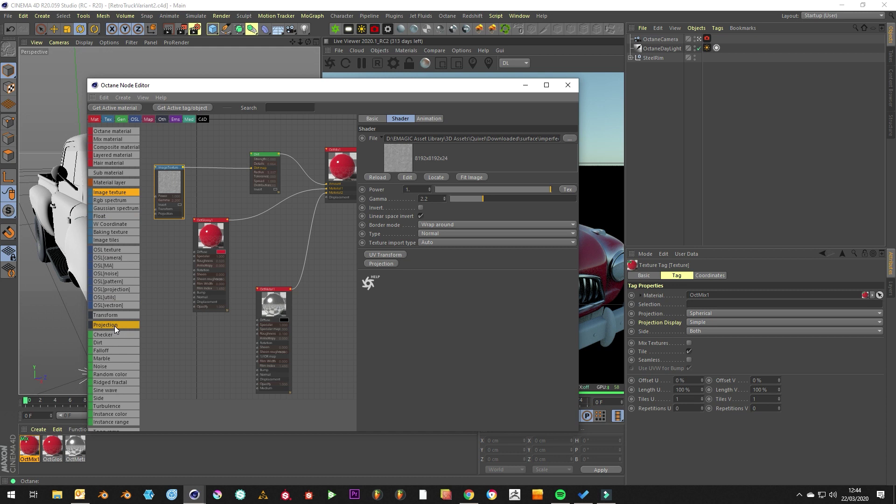
scroll(113, 326, "down", 3)
Insert a Color correction node between ImageTexture and Dirt, then zoom in on the bodywork.
left_click_drag(118, 374, 204, 169)
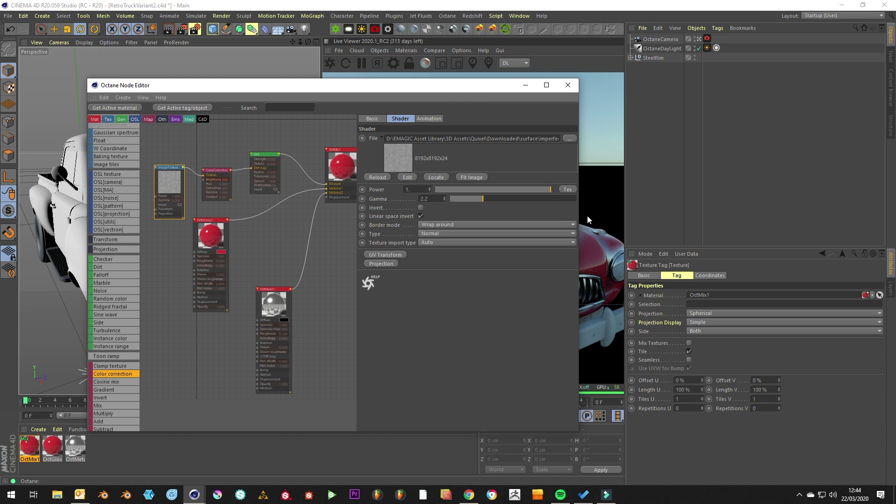
left_click_drag(579, 216, 486, 217)
left_click_drag(317, 85, 248, 82)
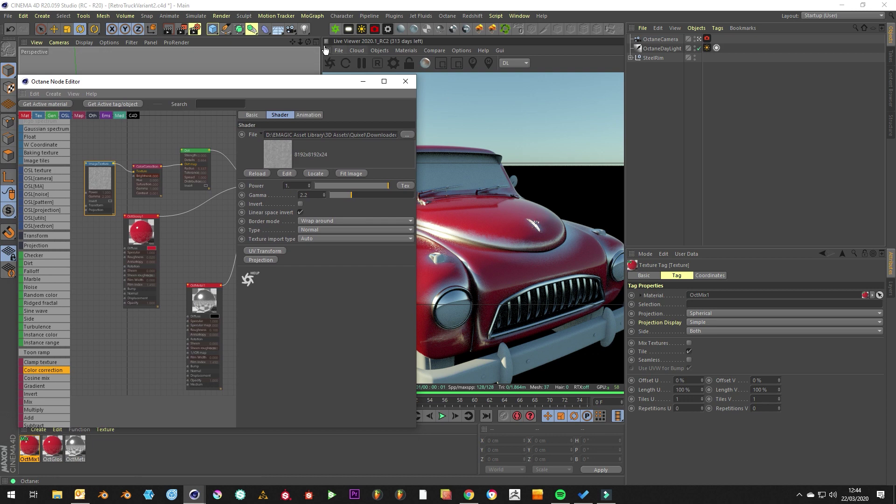
left_click_drag(299, 41, 300, 41)
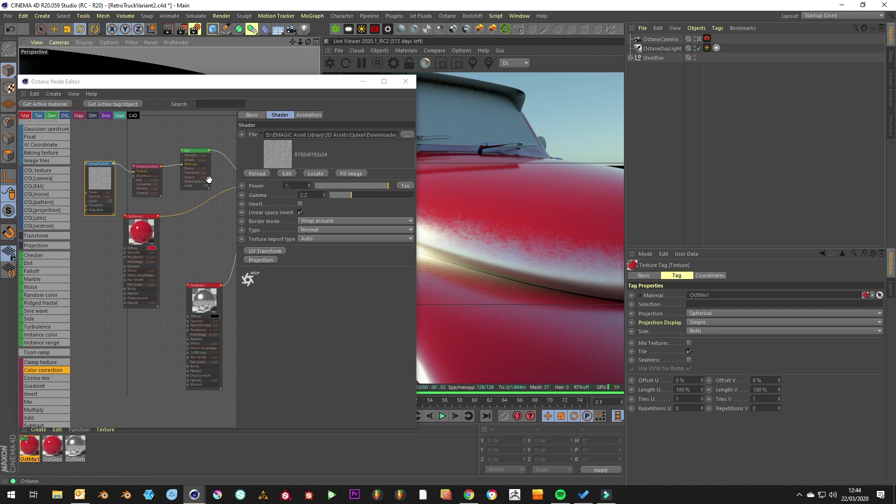
Set Dirt radius to 9.74 cm with higher tolerance, and color correction contrast to about 9.61.
left_click(194, 151)
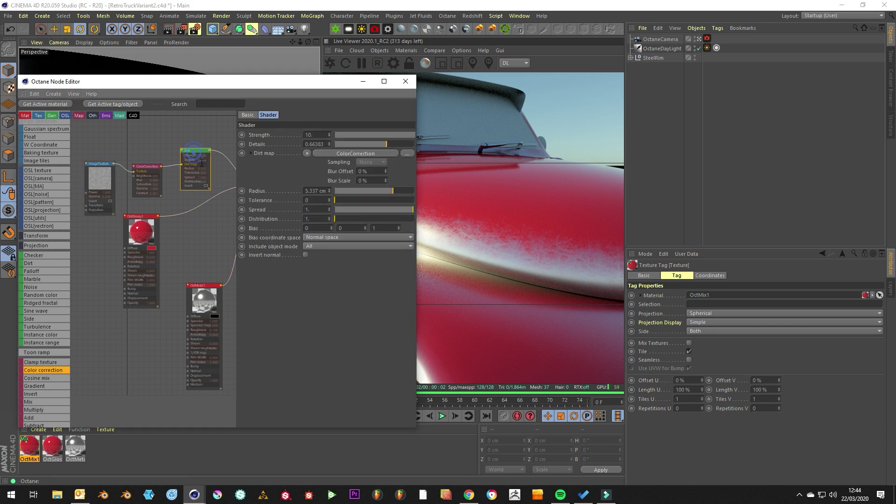
left_click(395, 191)
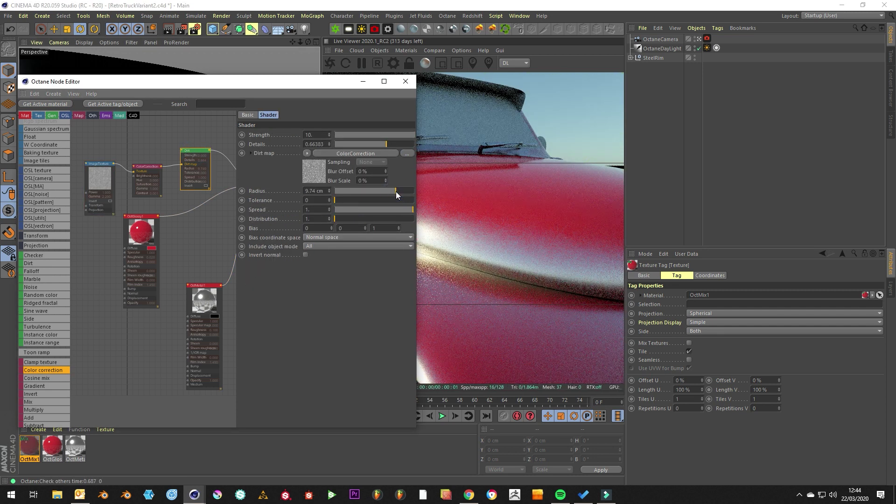
left_click_drag(351, 200, 376, 203)
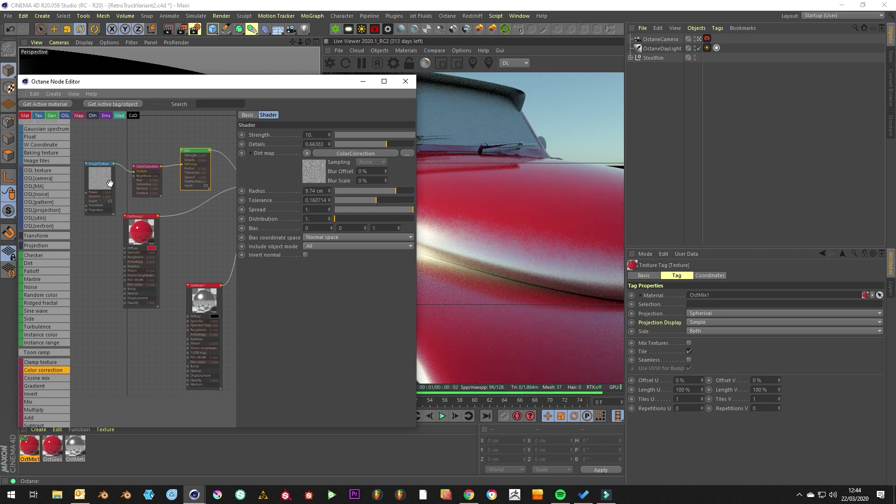
left_click(152, 166)
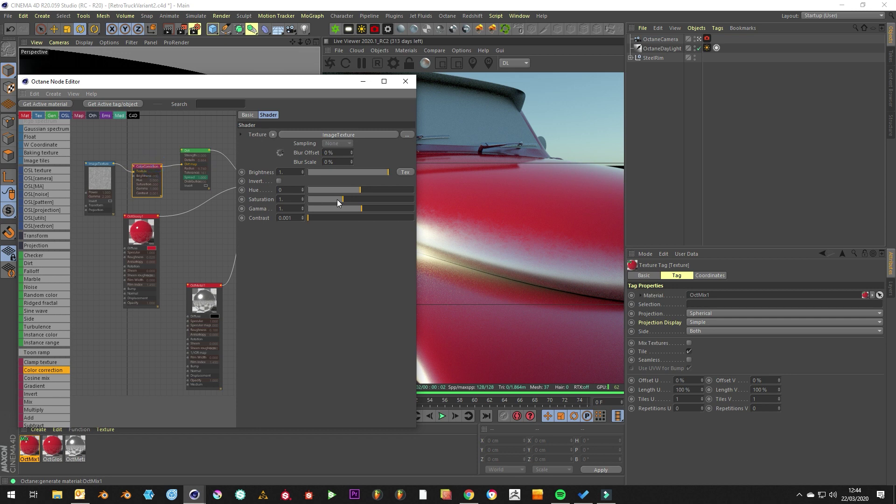
left_click_drag(329, 222, 380, 222)
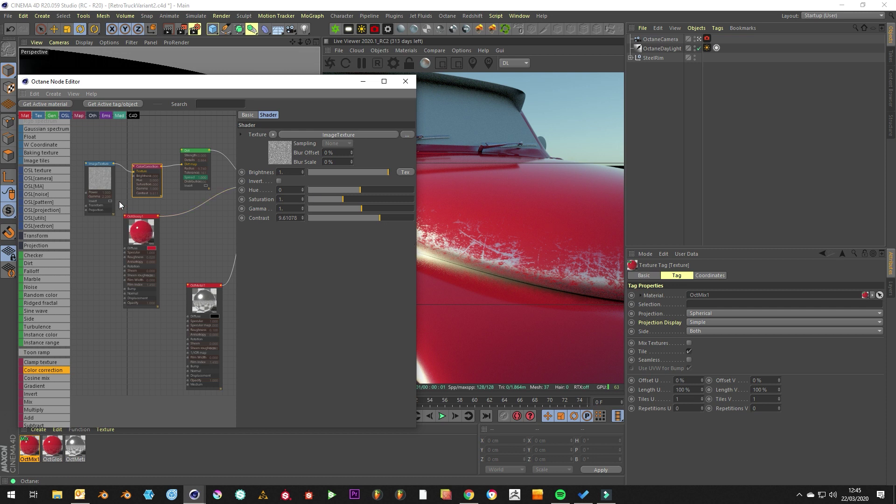
Add a UV Transform scaling the scratch texture to 0.27 on X and Z, 0.37 on Y.
left_click(104, 178)
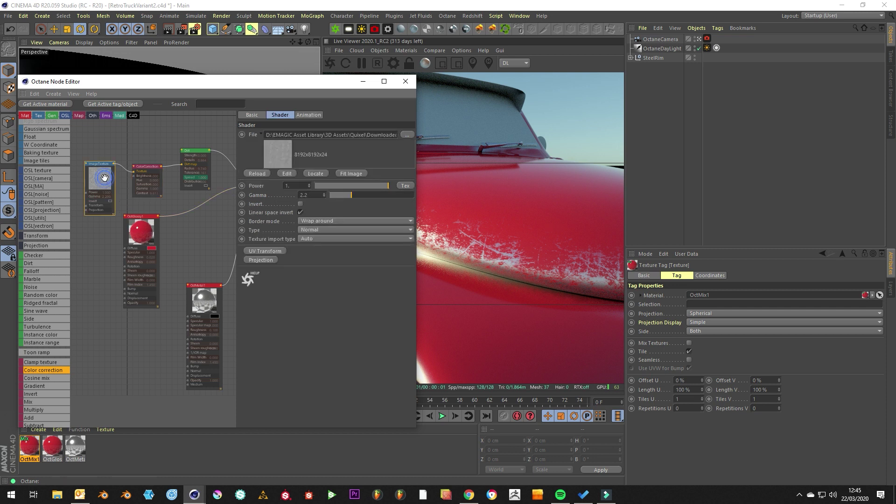
left_click(260, 251)
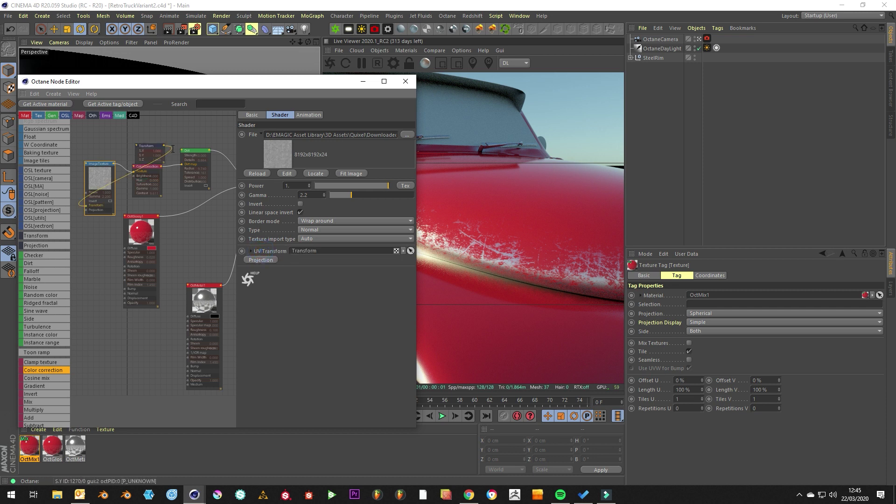
left_click_drag(151, 145, 101, 240)
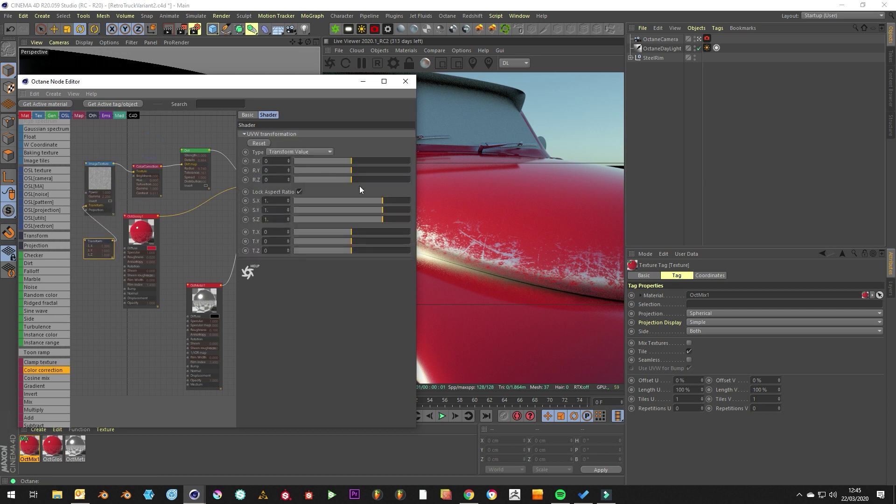
mouse_move(379, 203)
left_mouse_down()
mouse_move(389, 205)
mouse_move(367, 209)
left_mouse_up()
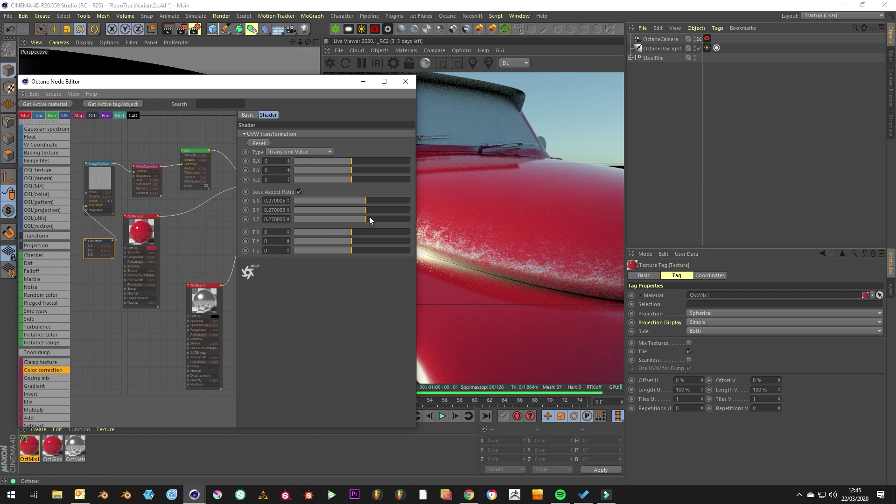
left_click(299, 192)
left_click_drag(366, 210, 370, 211)
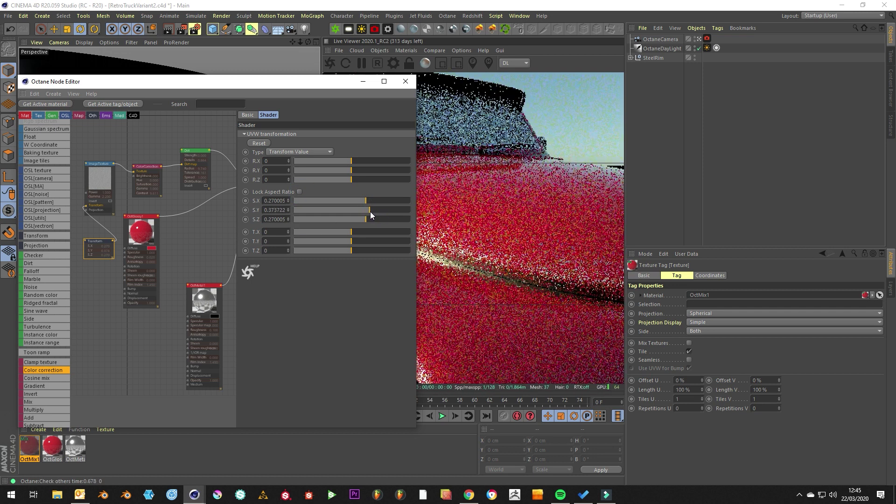
Close the Octane Node Editor and orbit to a three-quarter front view of the worn red truck.
left_click(404, 84)
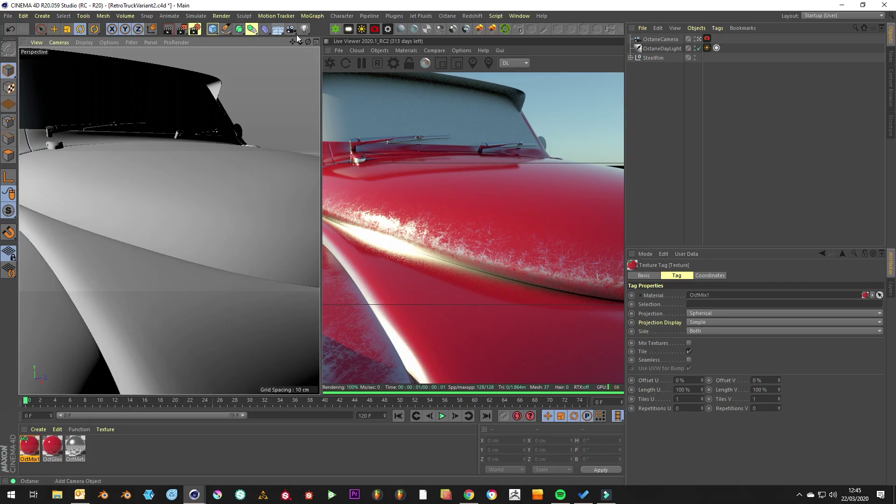
left_click_drag(308, 42, 238, 52)
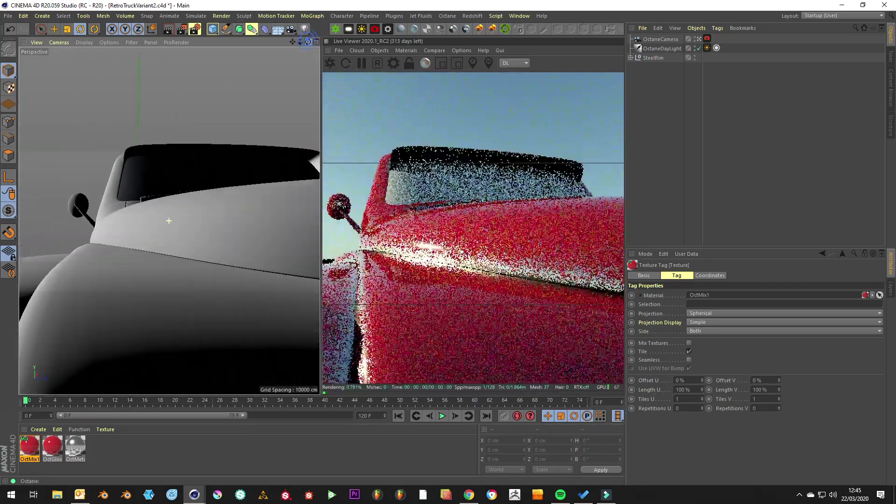
mouse_move(307, 42)
left_mouse_down()
mouse_move(280, 47)
mouse_move(306, 45)
mouse_move(295, 48)
left_mouse_up()
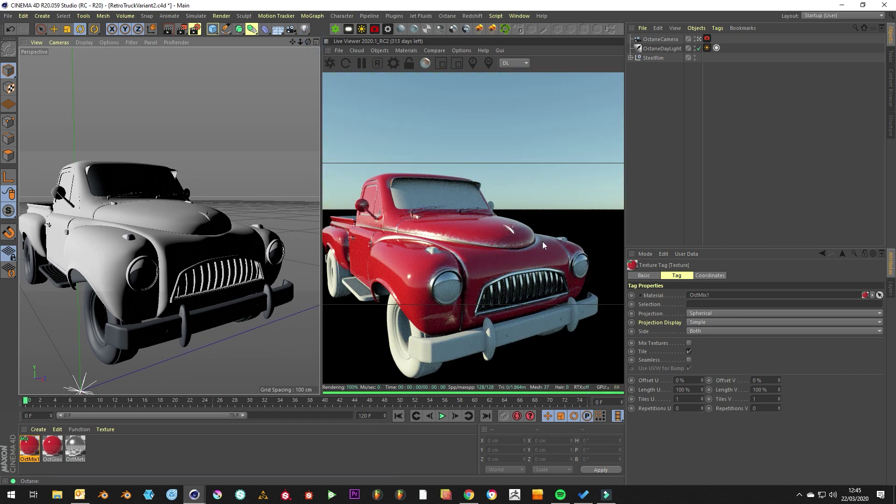